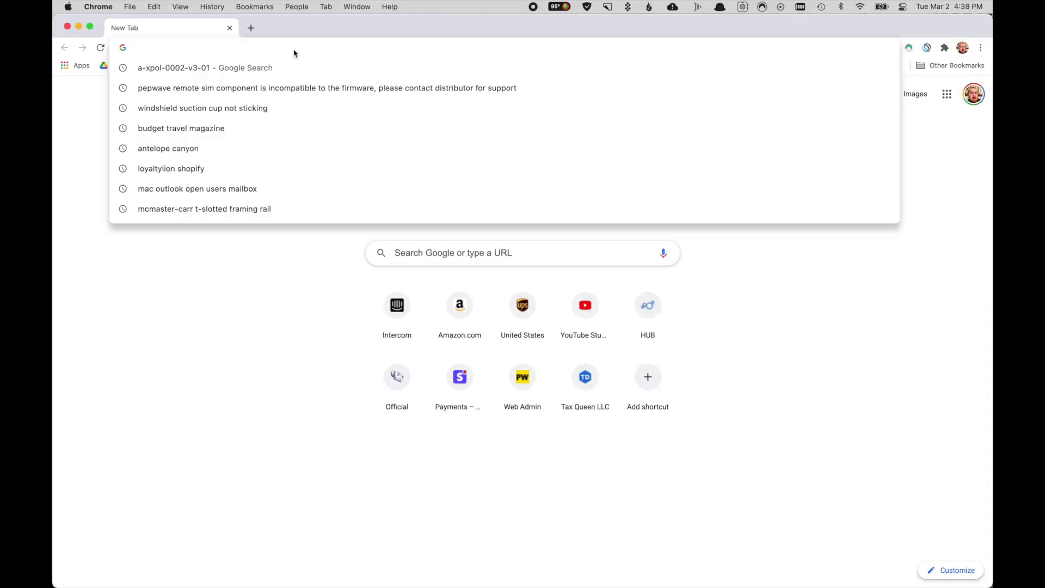
Step: Sign in to the router admin page at 192.168.50.1 with the saved credentials
type("192.168.50.1")
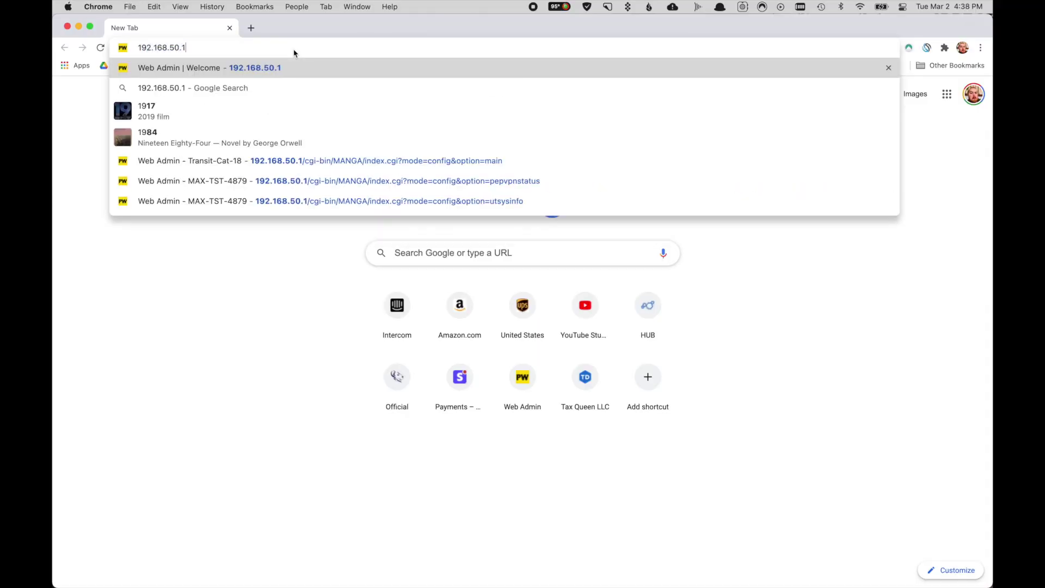
key("Return")
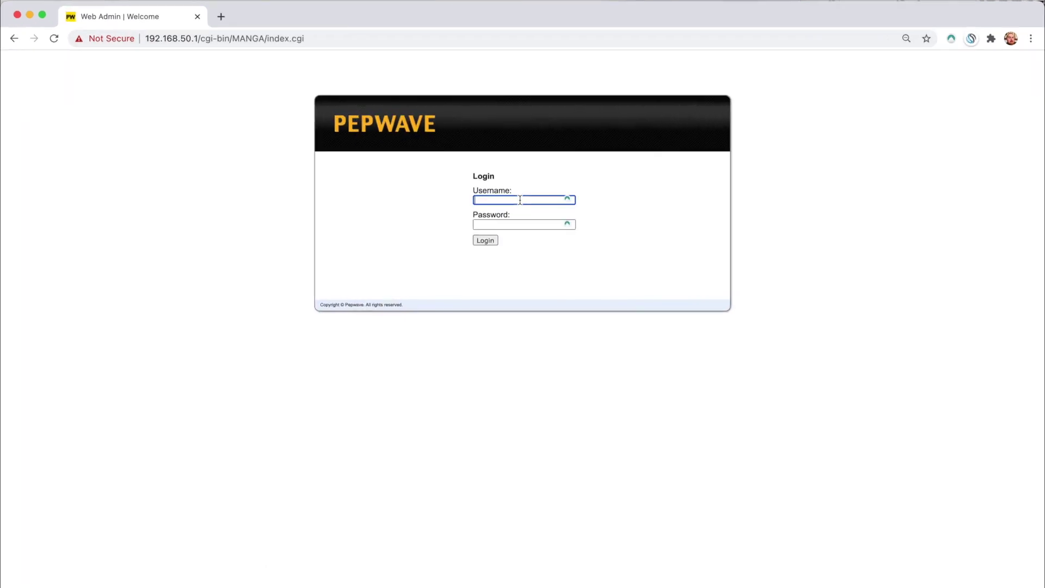
left_click(568, 205)
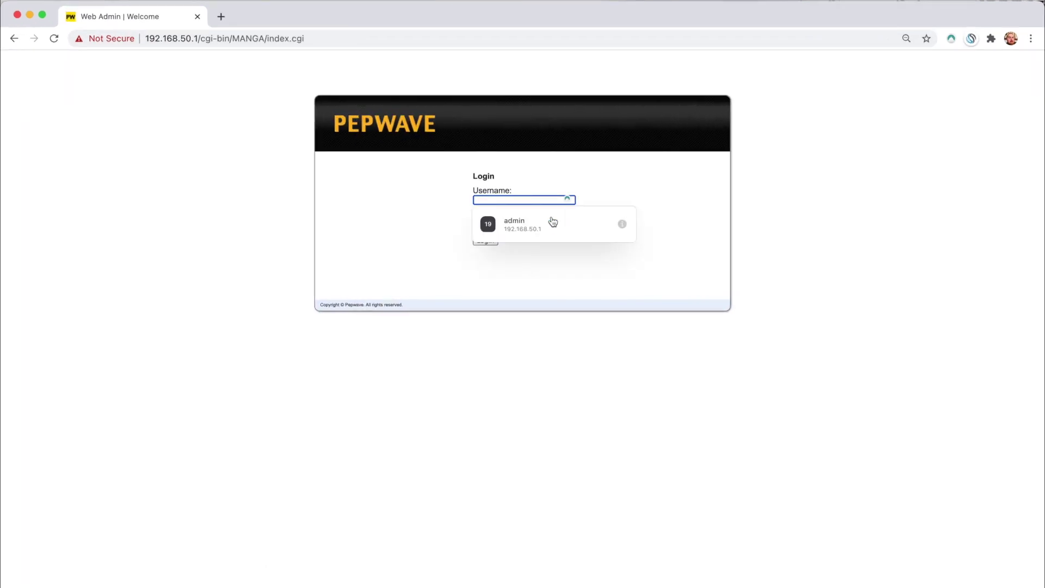
left_click(540, 220)
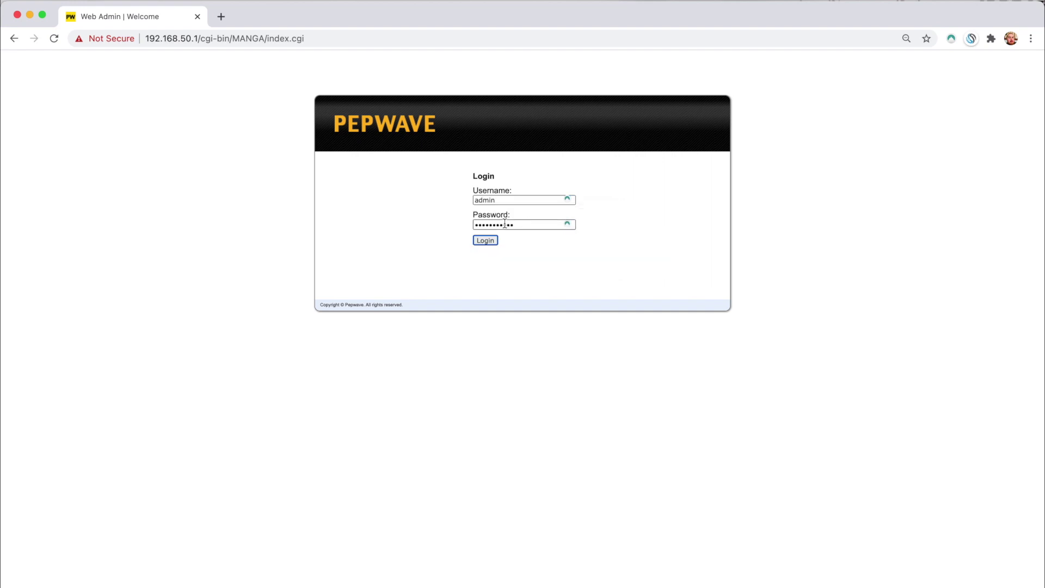
left_click(483, 240)
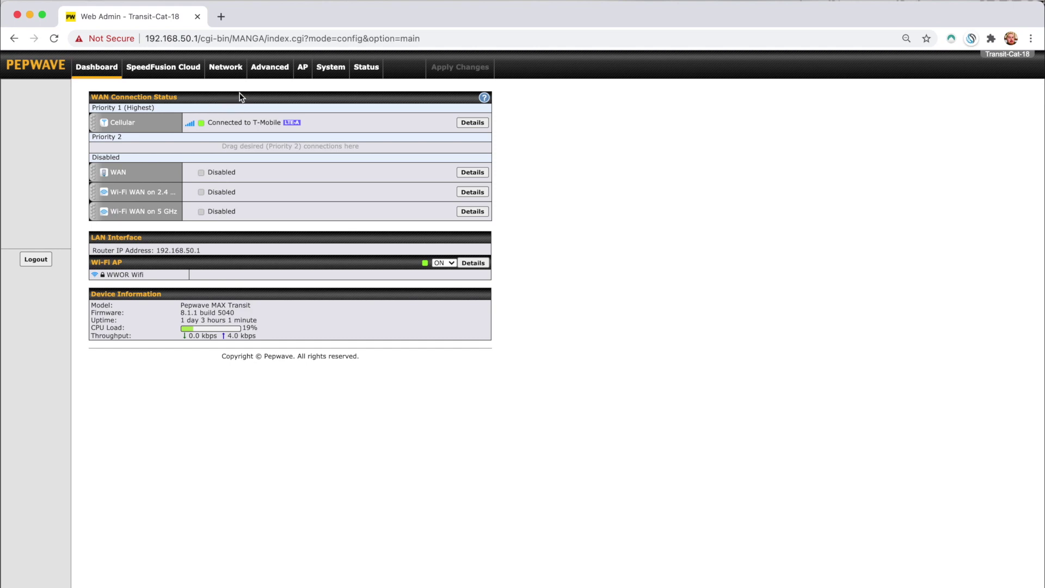
Step: Enable Individual Bandwidth Limit in Advanced > Bandwidth Control
left_click(269, 72)
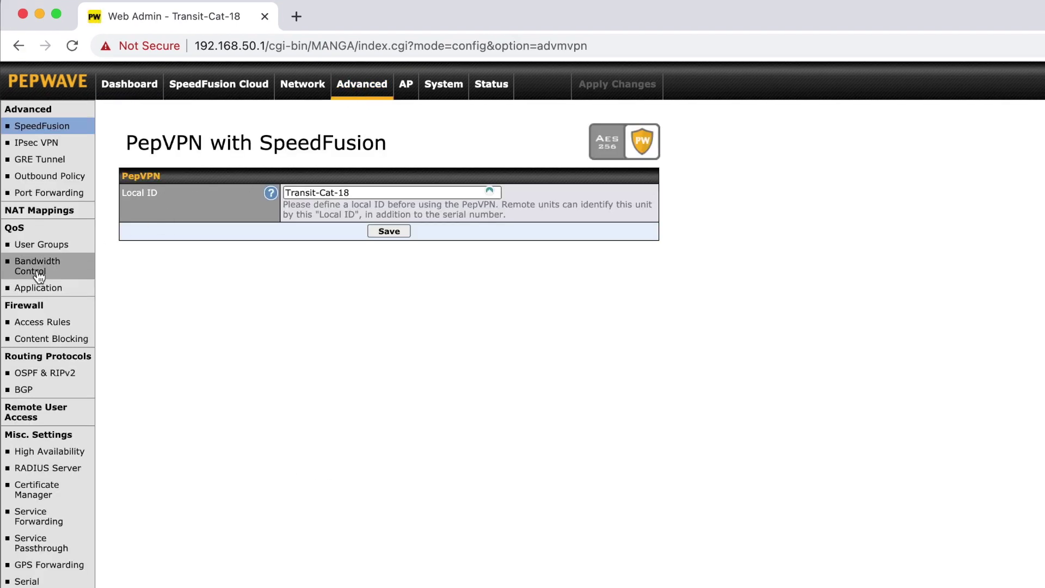
left_click(39, 274)
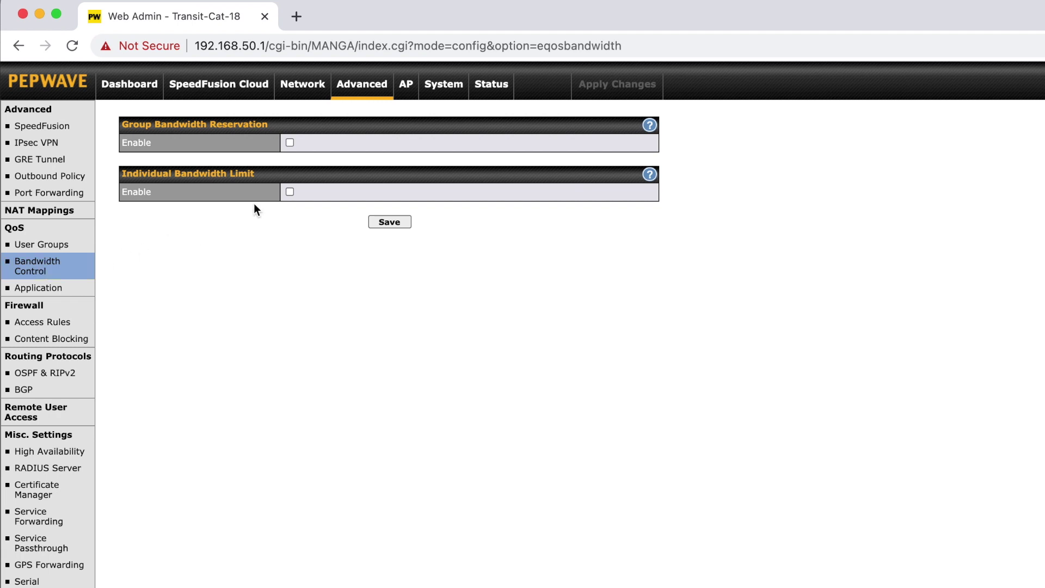
left_click(290, 191)
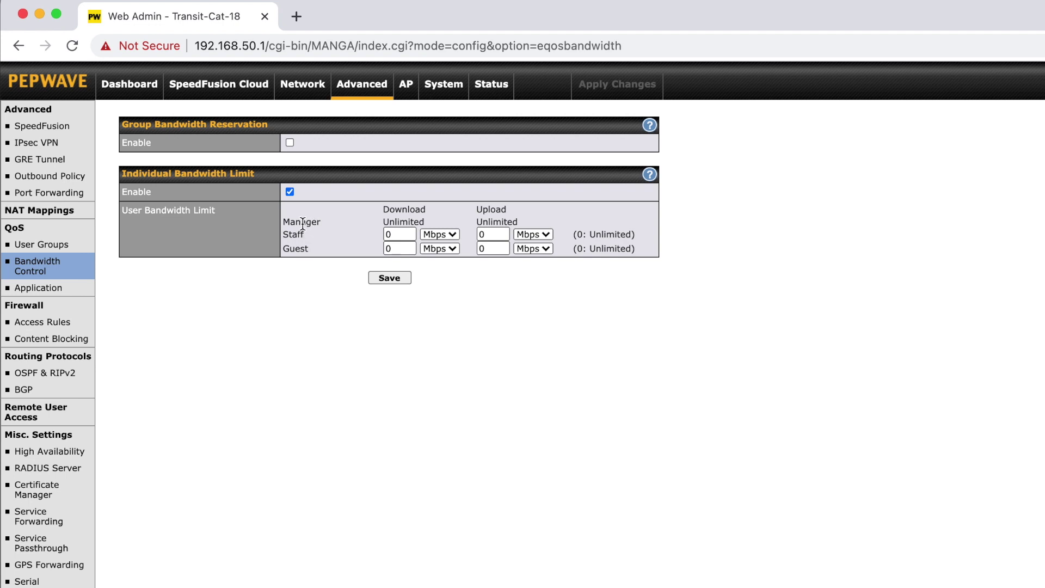
left_click_drag(302, 223, 320, 222)
Step: Cap Staff at 8/5 Mbps and Guest at 5/5 Mbps, and save the limits
left_click(384, 236)
type("8")
key("Tab")
key("Tab")
type("5")
key("Tab")
key("Tab")
key("Tab")
key("Tab")
type("5")
left_click(389, 279)
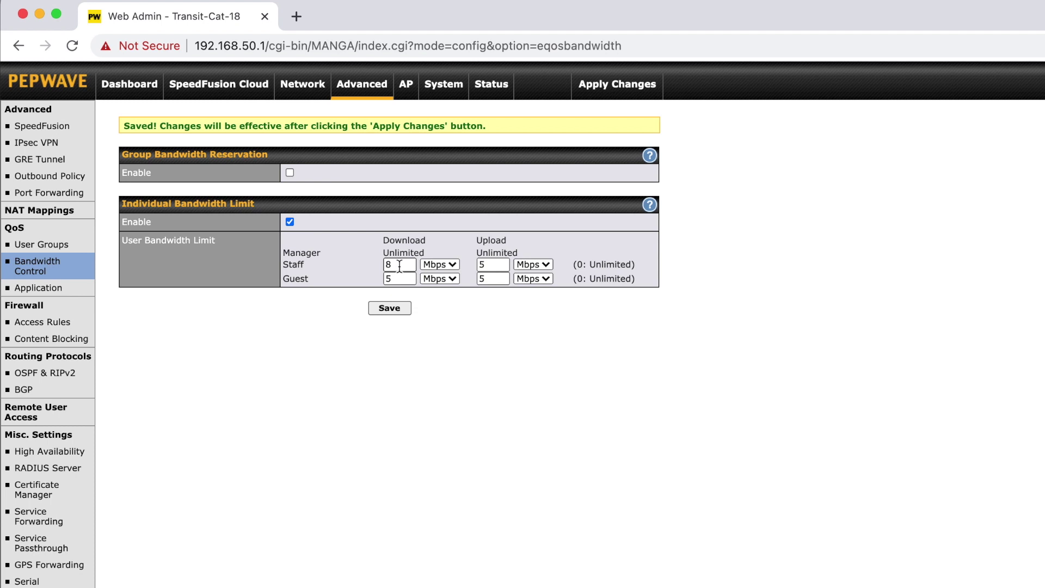
left_click(400, 265)
double_click(479, 265)
left_click(445, 250)
left_click_drag(292, 250, 315, 257)
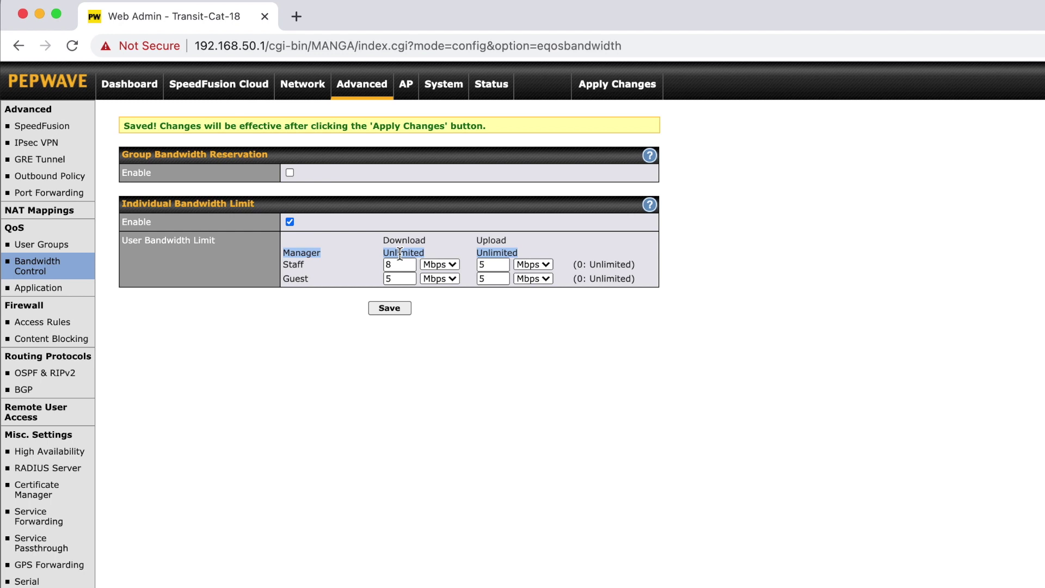
left_click(438, 247)
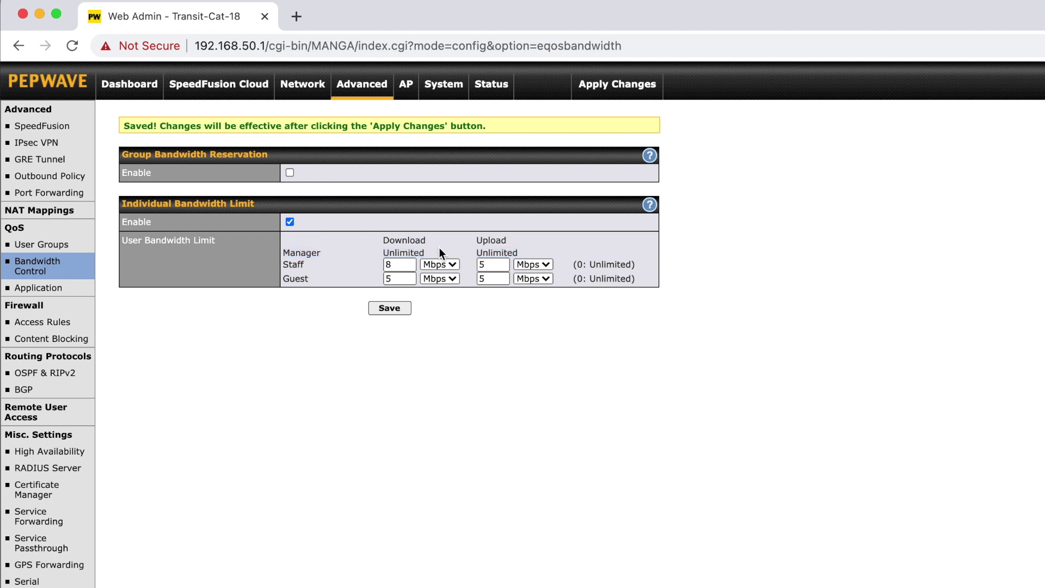
left_click(493, 96)
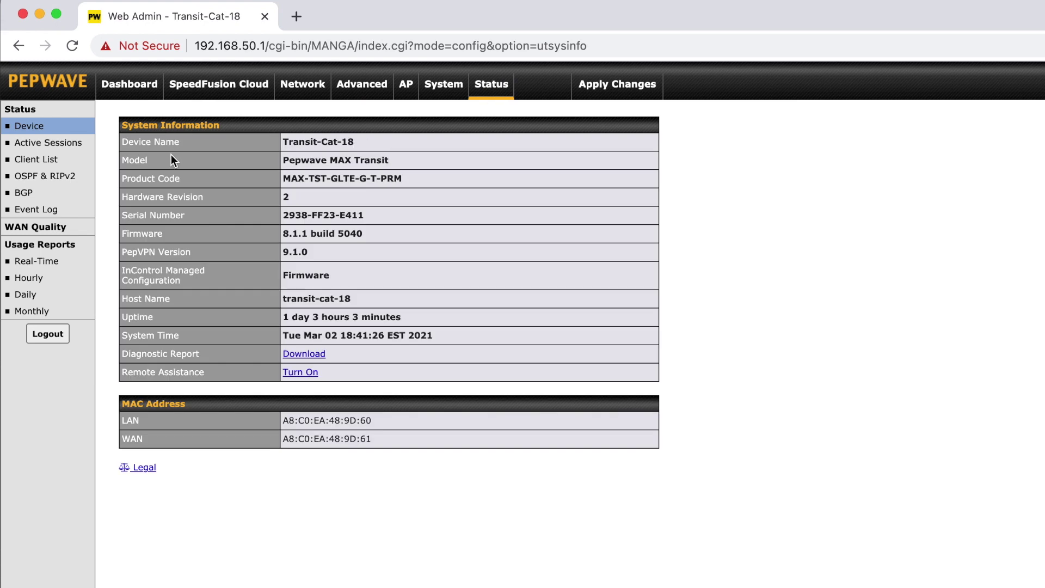
Step: Show the Client List and select the MacBook client at 192.168.50.10
left_click(64, 162)
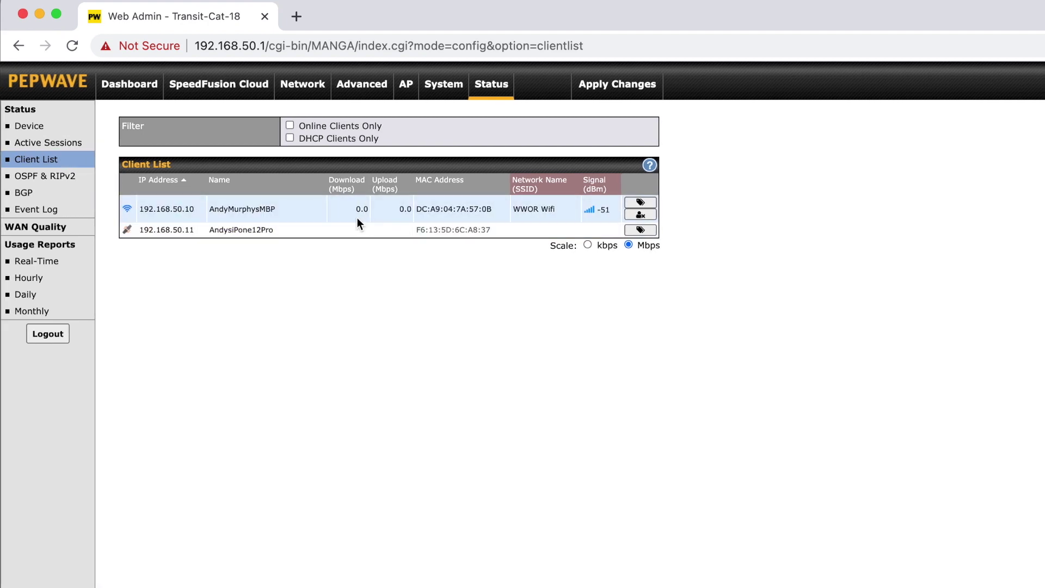
mouse_move(185, 215)
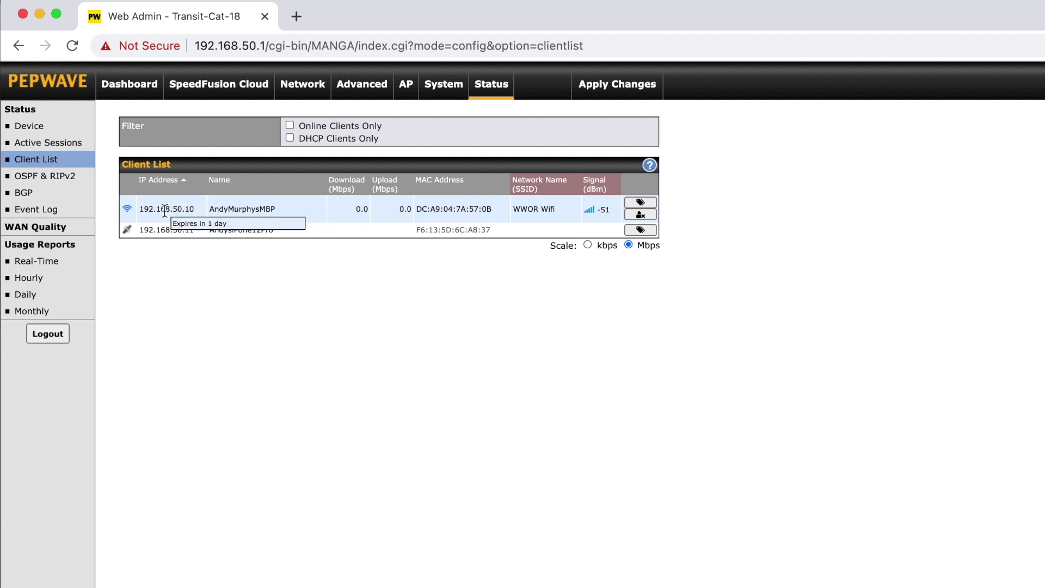
left_click(259, 209)
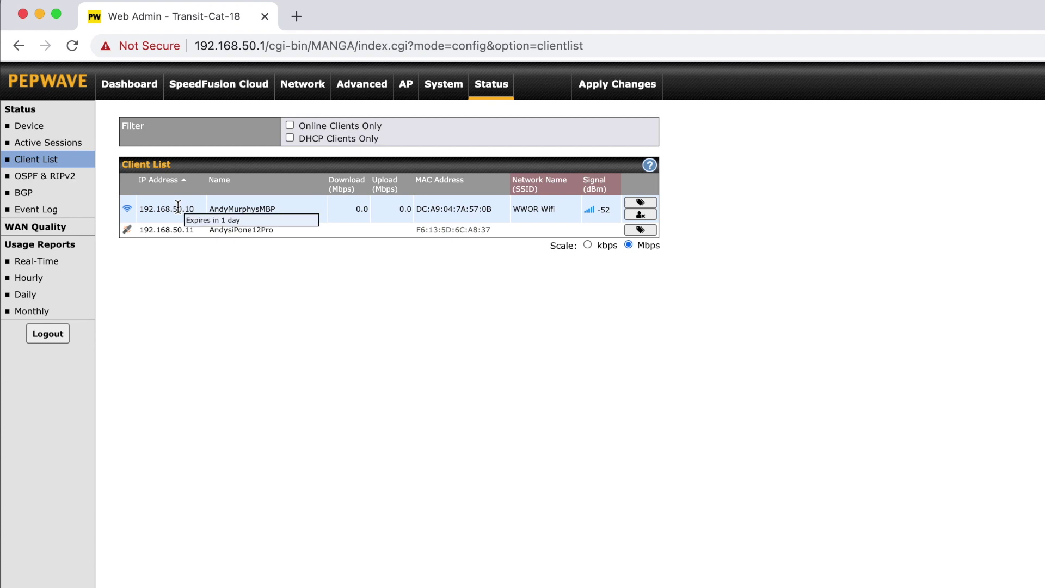
Step: Add the MacBook's 192.168.50.10 address as a DHCP reservation and save it
left_click(649, 206)
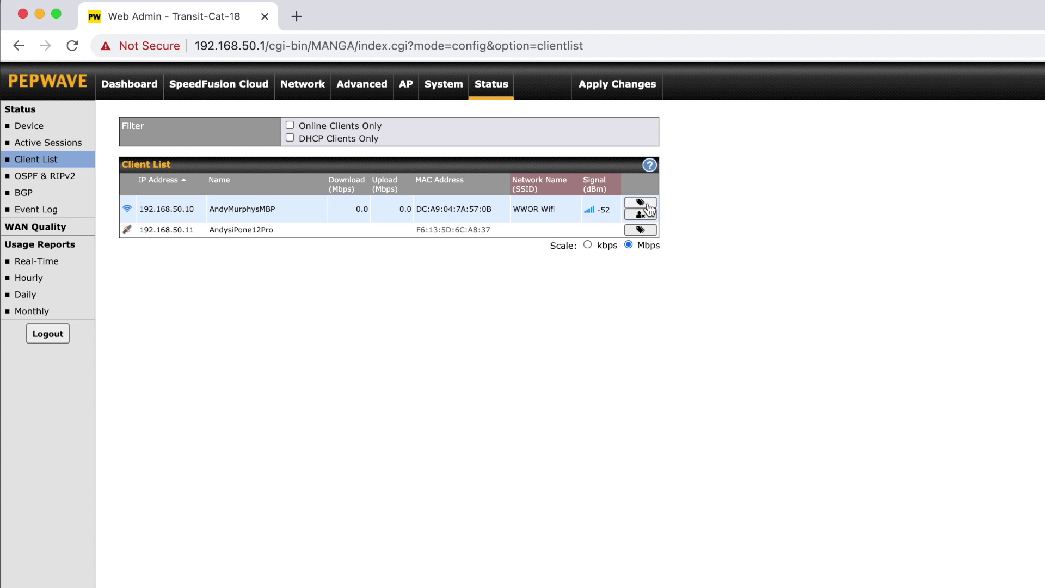
left_click(808, 502)
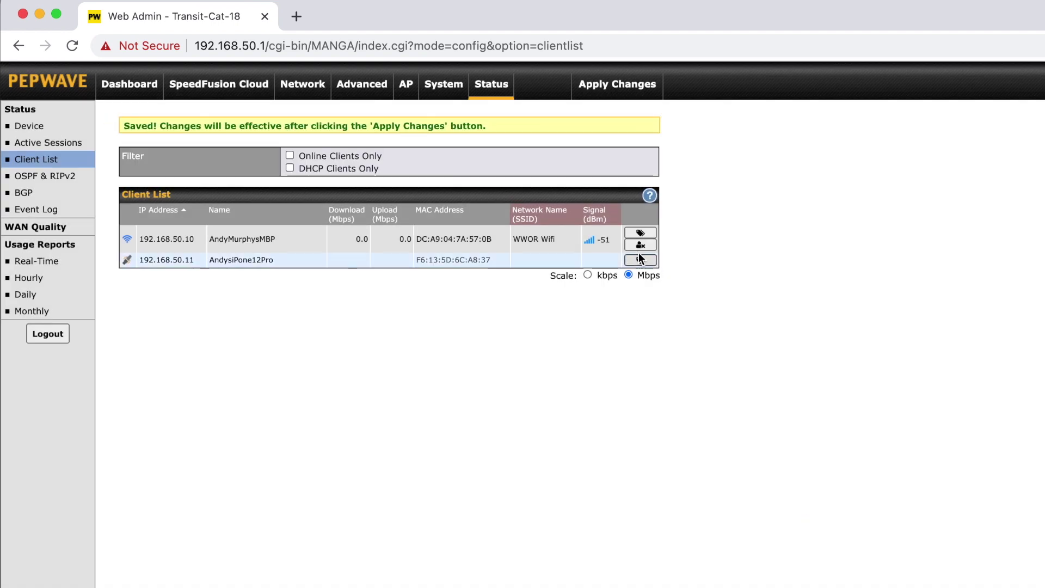
mouse_move(557, 245)
mouse_move(165, 238)
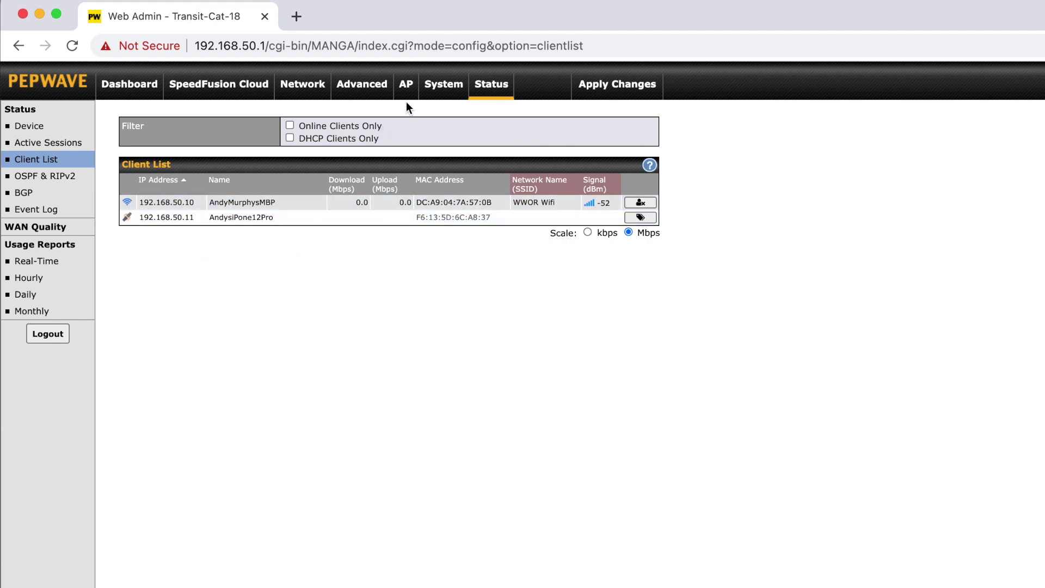
Step: Add 192.168.50.10 (the MacBook) to the Manager group under Advanced > User Groups and save
left_click(361, 86)
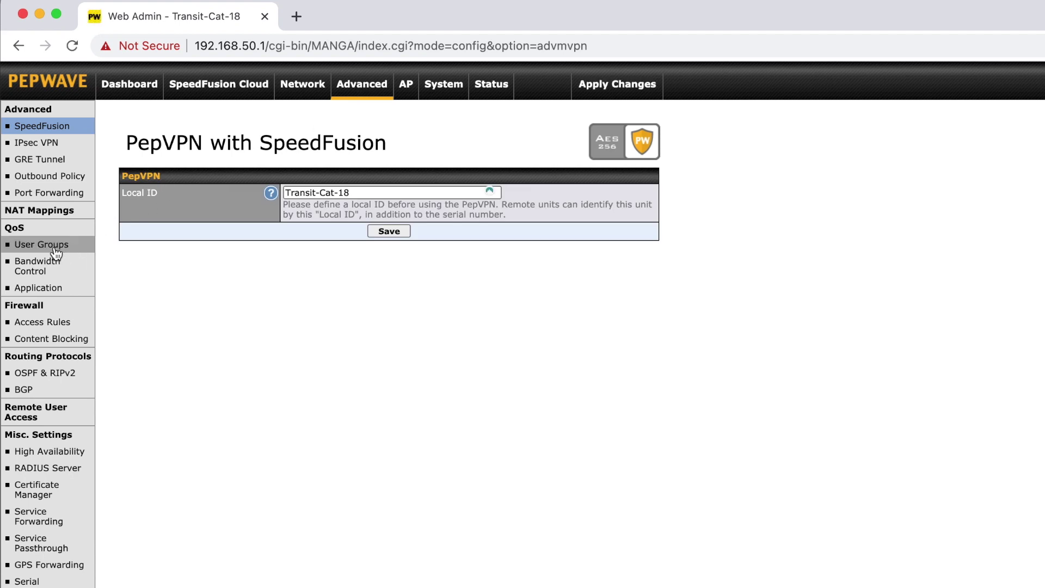
left_click(57, 253)
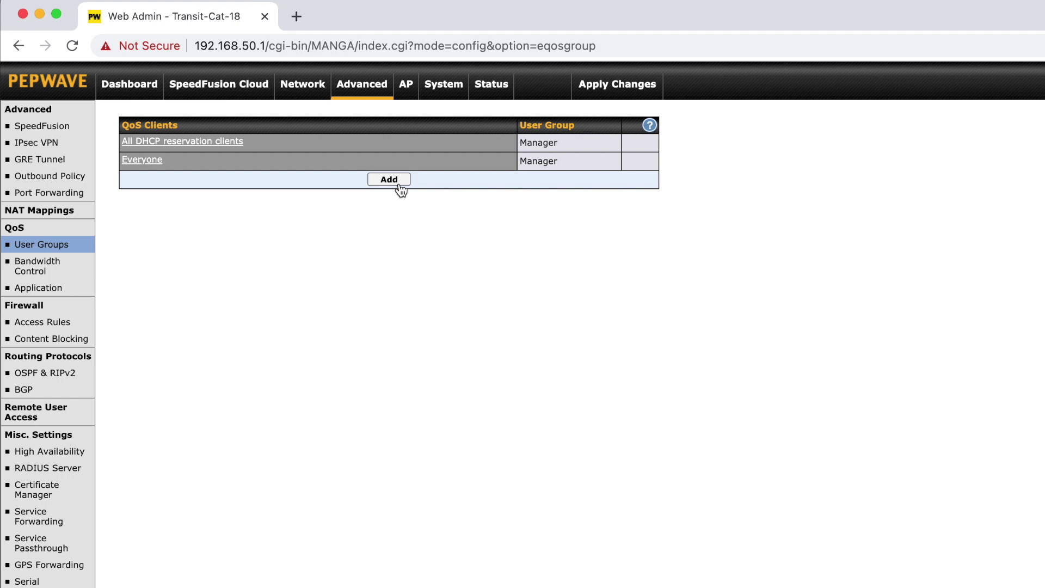
left_click(398, 181)
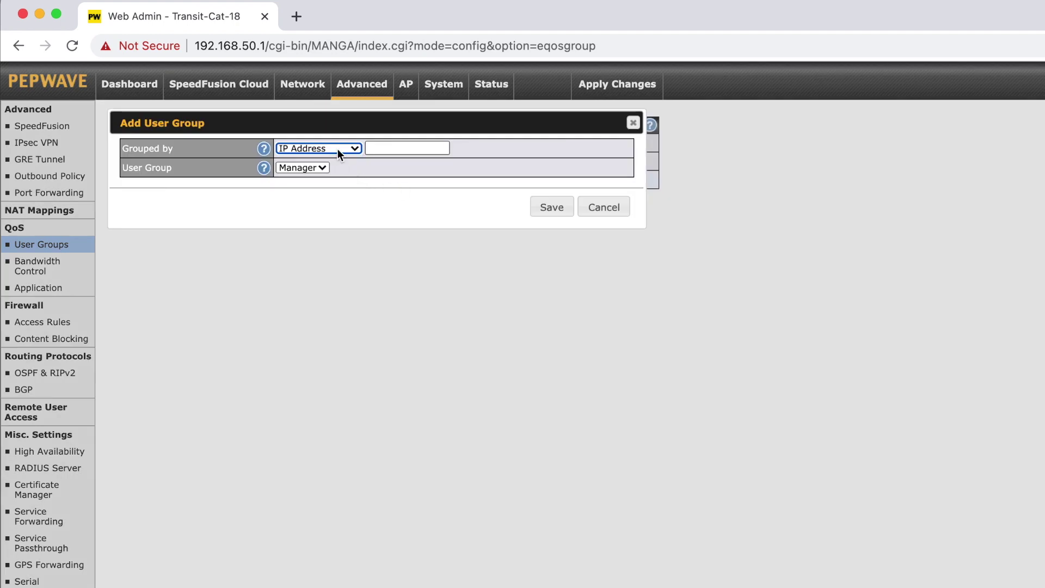
left_click(370, 151)
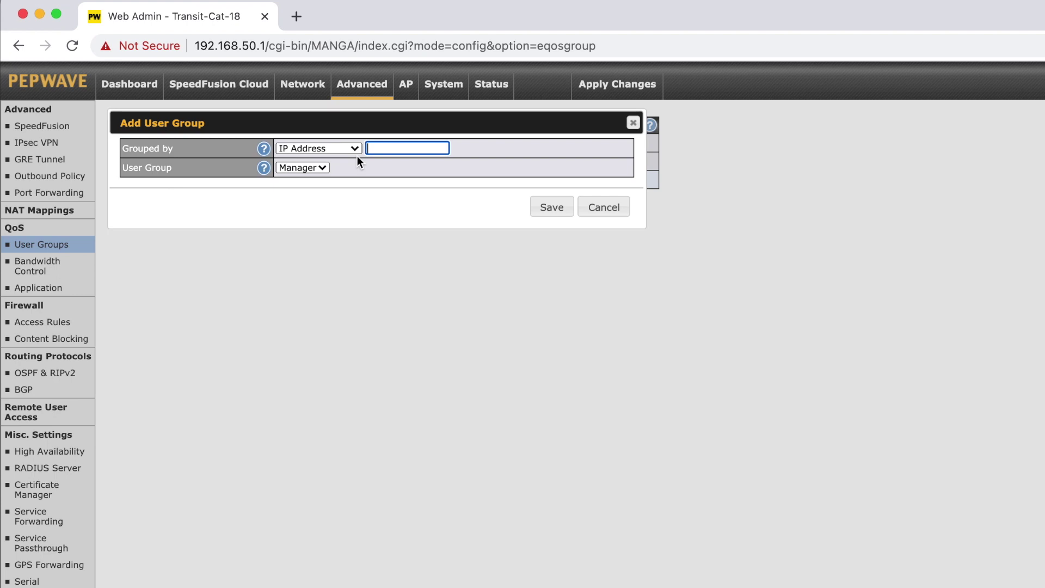
type("19")
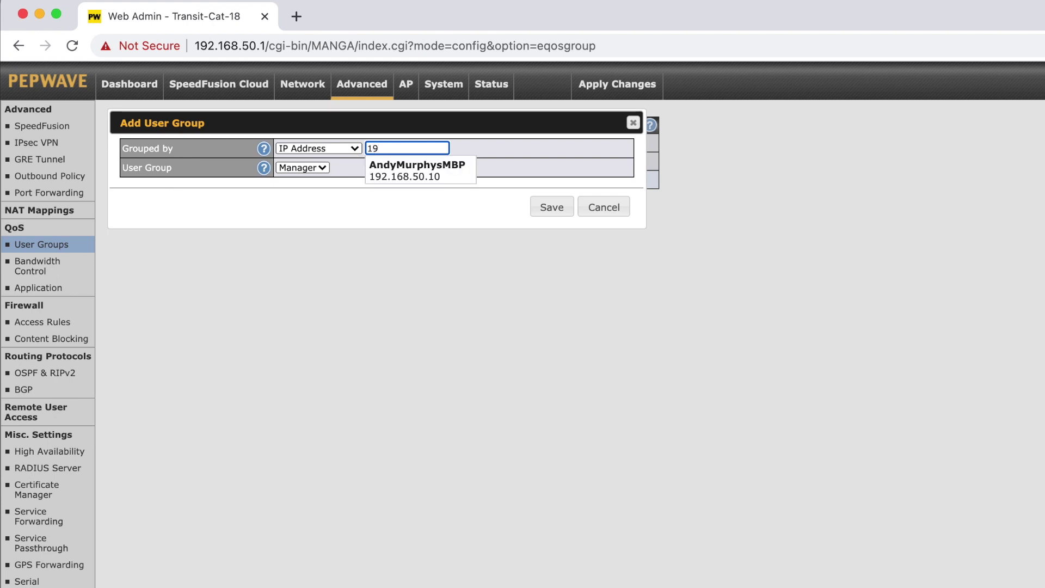
key("Down")
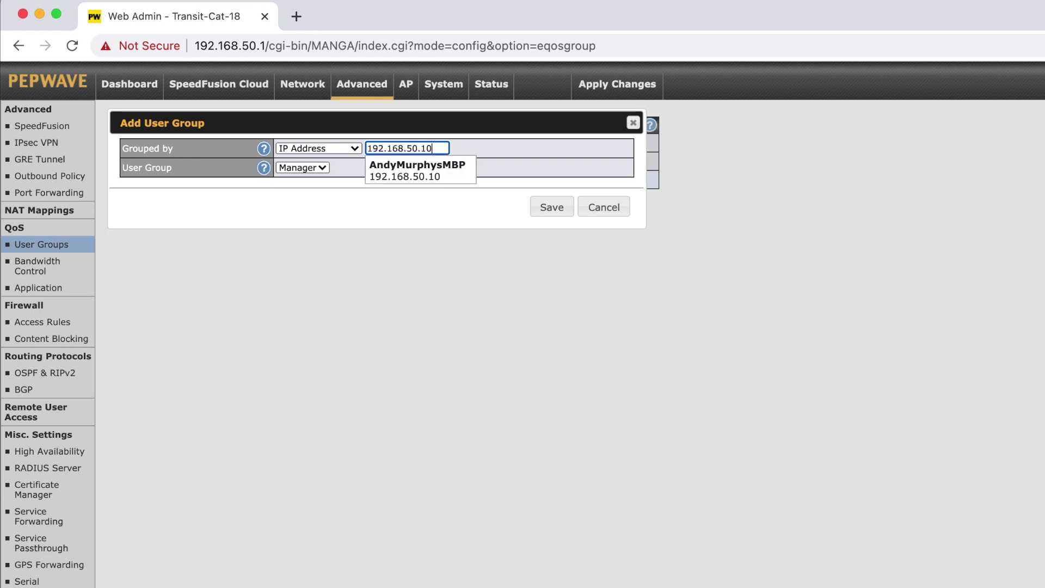
left_click(410, 173)
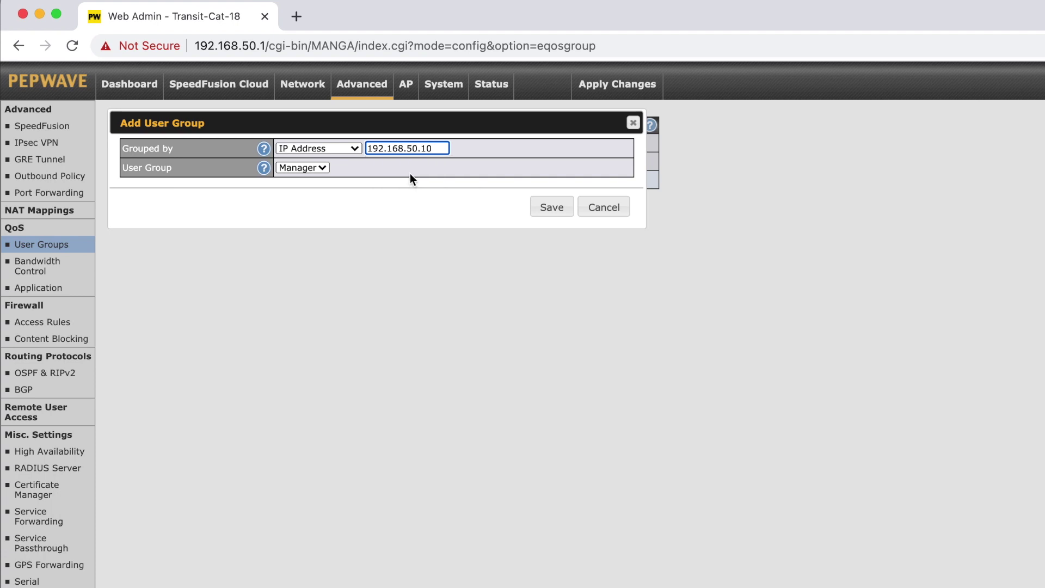
left_click(544, 207)
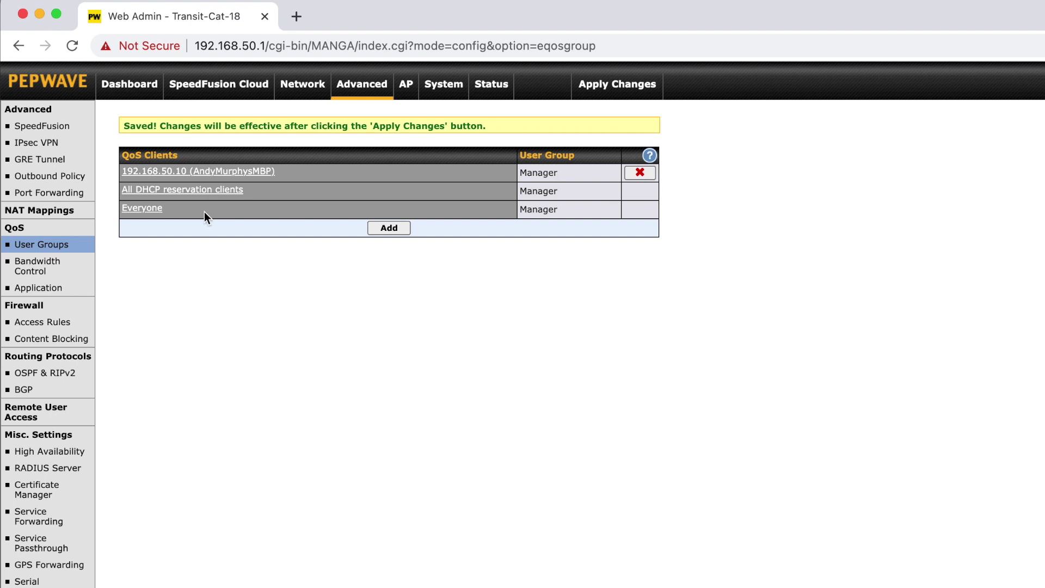
Step: Change the Everyone entry's user group to Staff and save
left_click(142, 208)
left_click(315, 168)
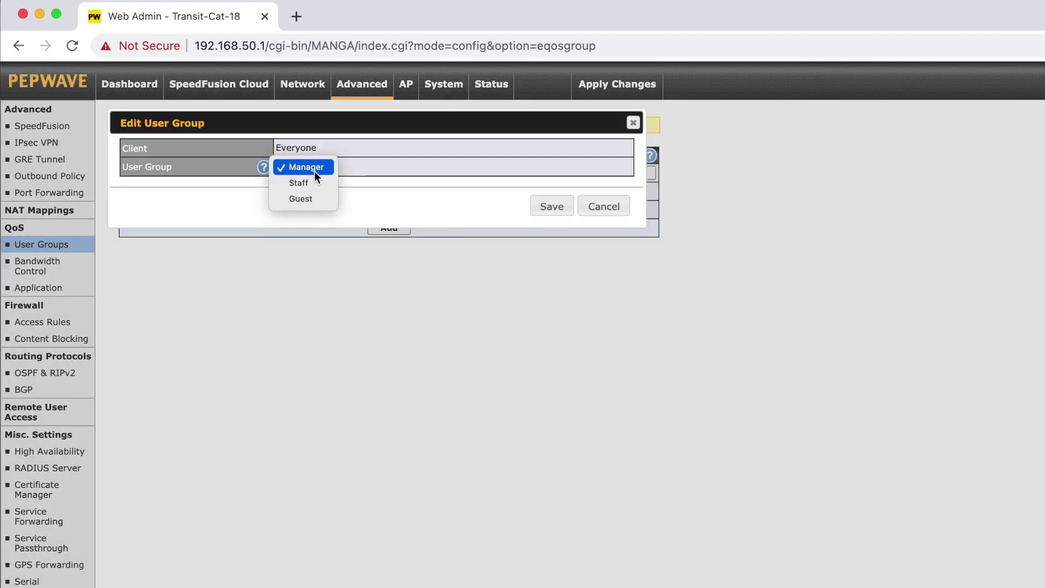
left_click(314, 184)
left_click(553, 207)
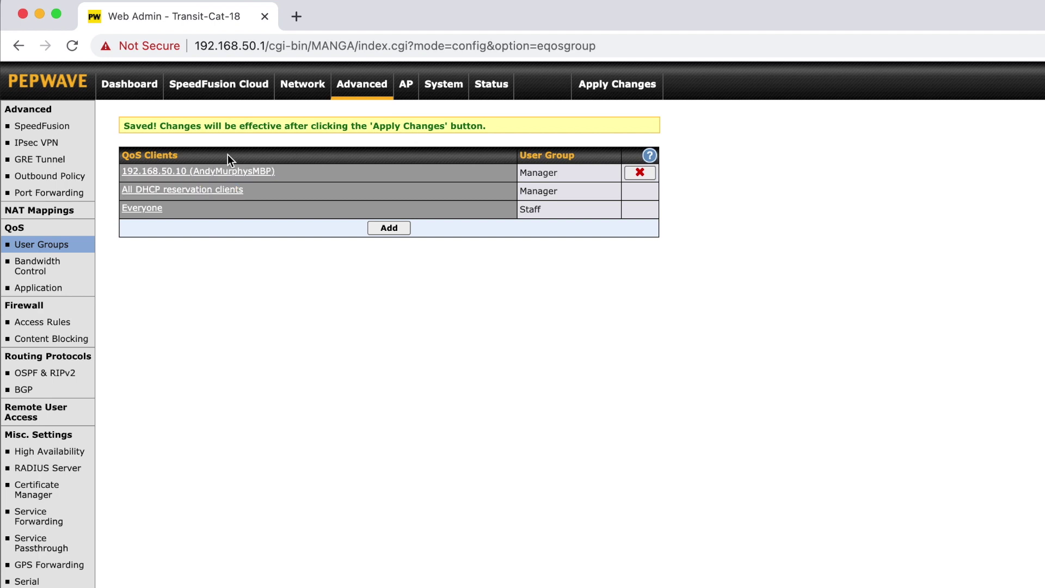
Step: Apply and confirm the pending user-group changes on the router
left_click(620, 87)
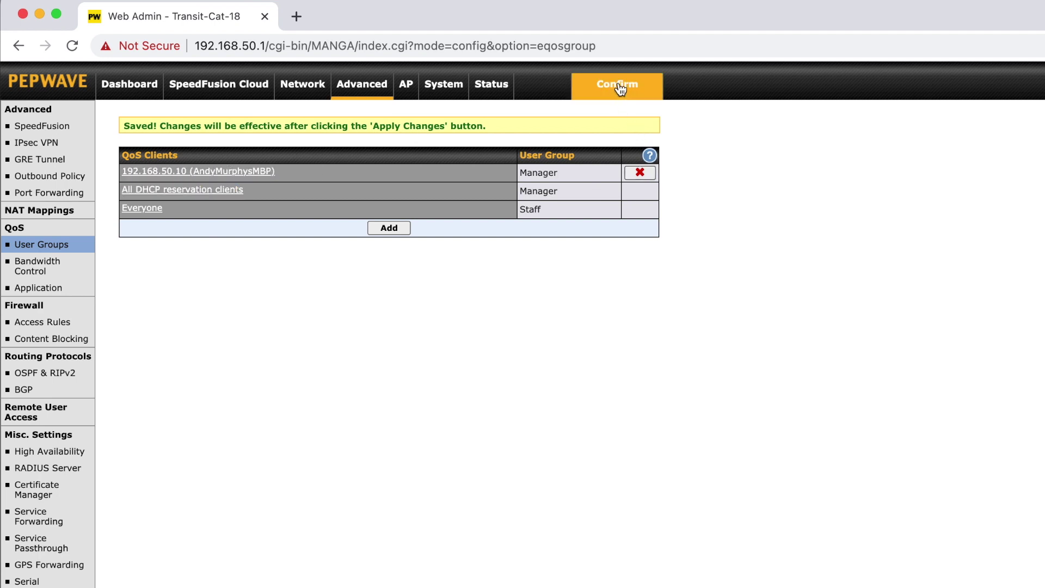
left_click(619, 87)
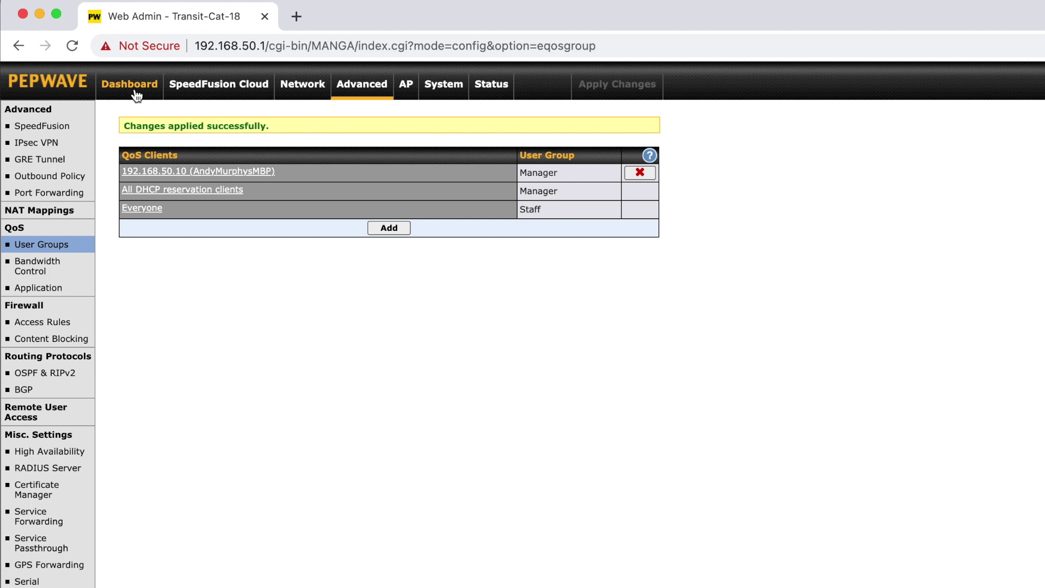
Step: Show the Monthly usage report for Cellular - SIM A, then switch to the Daily report
left_click(120, 93)
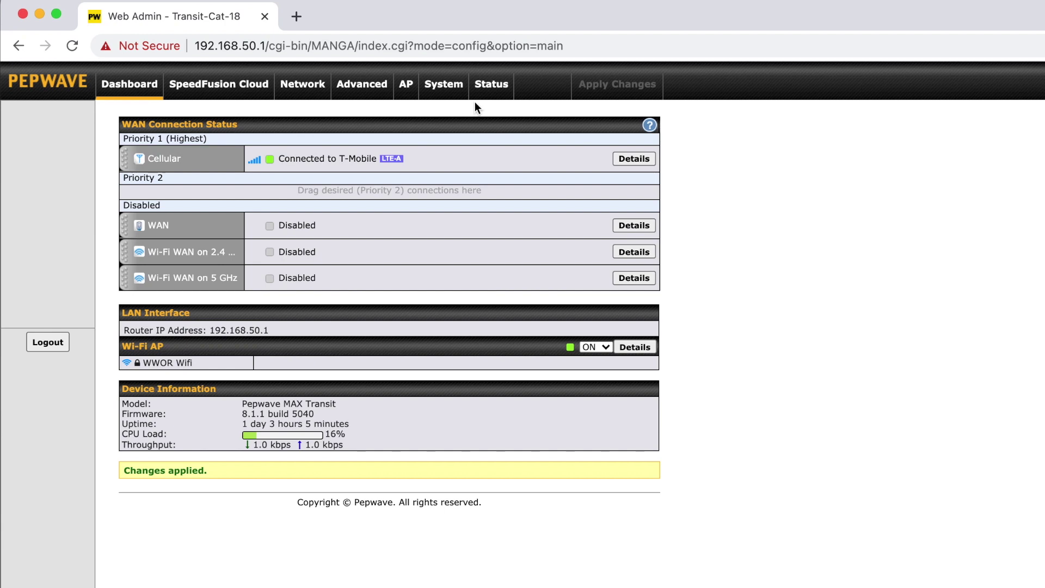
left_click(492, 94)
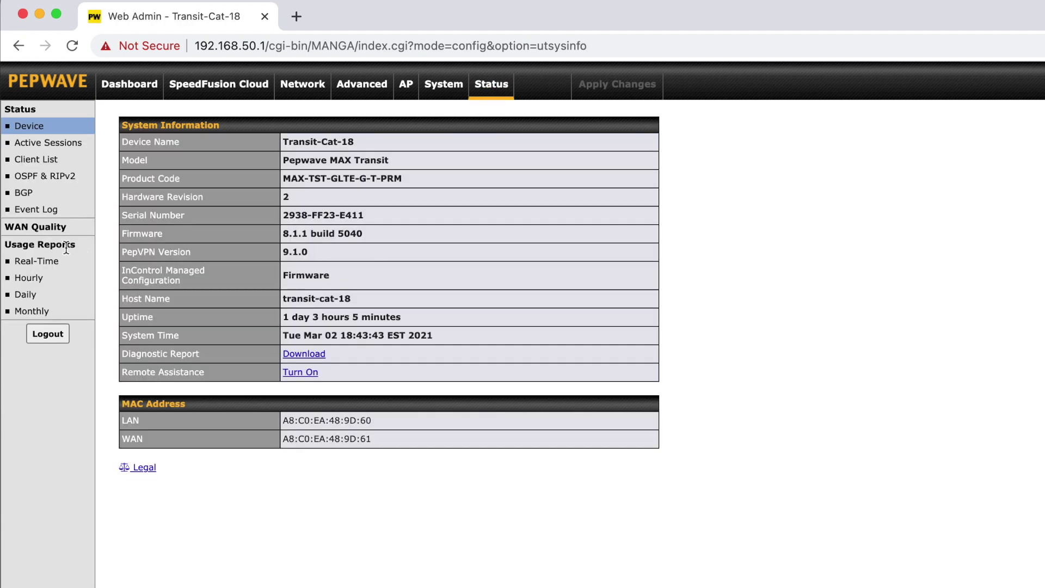
left_click(34, 314)
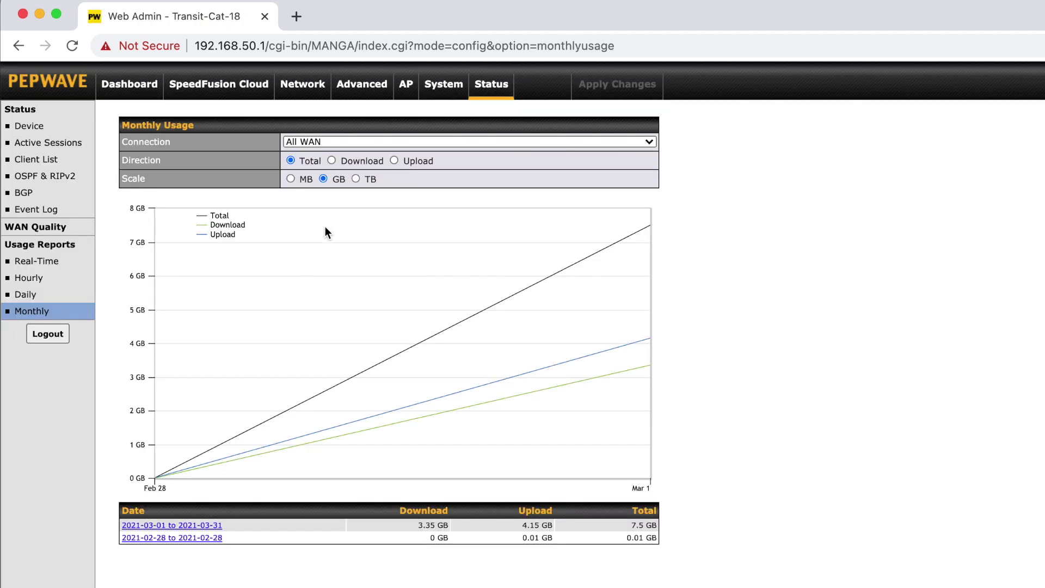
left_click(316, 143)
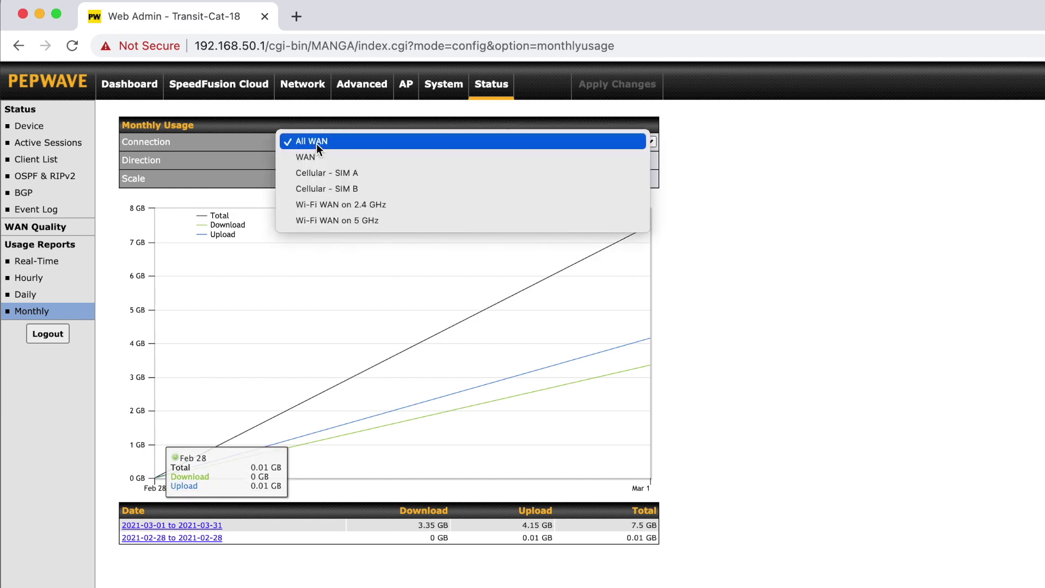
left_click(318, 173)
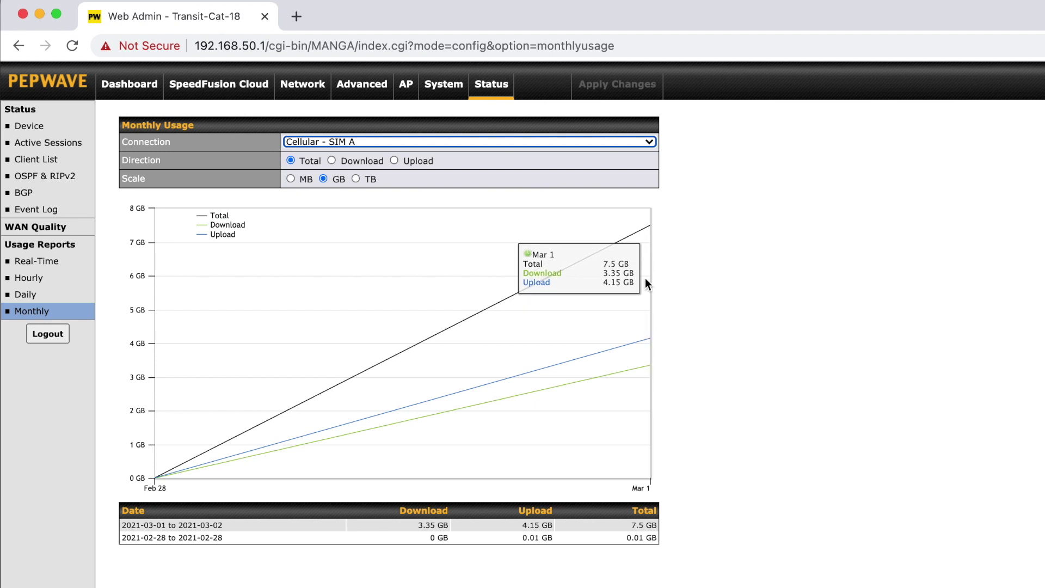
left_click(33, 299)
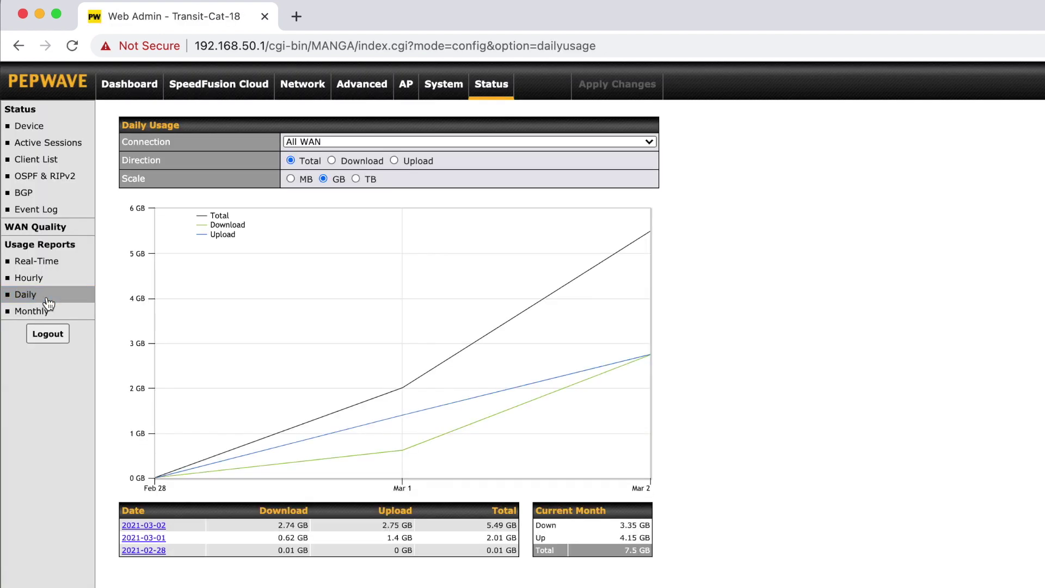
Step: Read the daily usage chart values, then return to the Dashboard
mouse_move(392, 298)
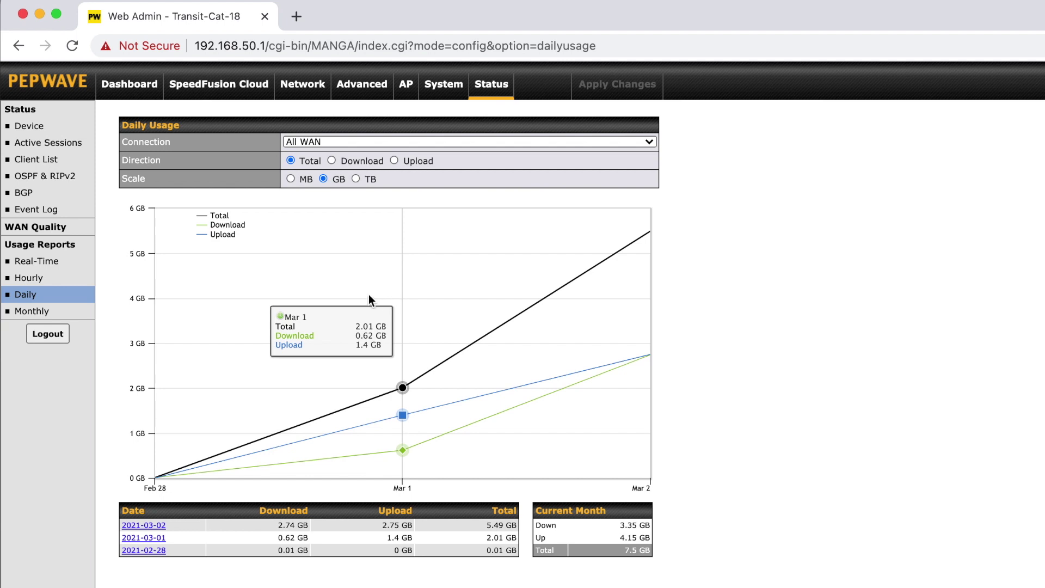
left_click(129, 88)
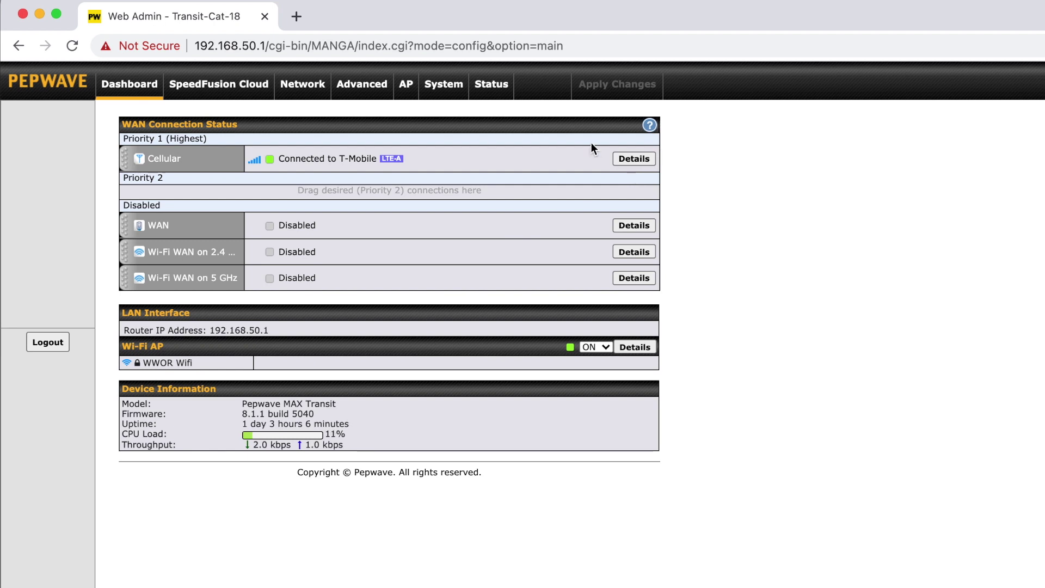
Step: Enable Bandwidth Allowance Monitor for SIM Card A in the Cellular settings and accept the disclaimer
left_click(630, 158)
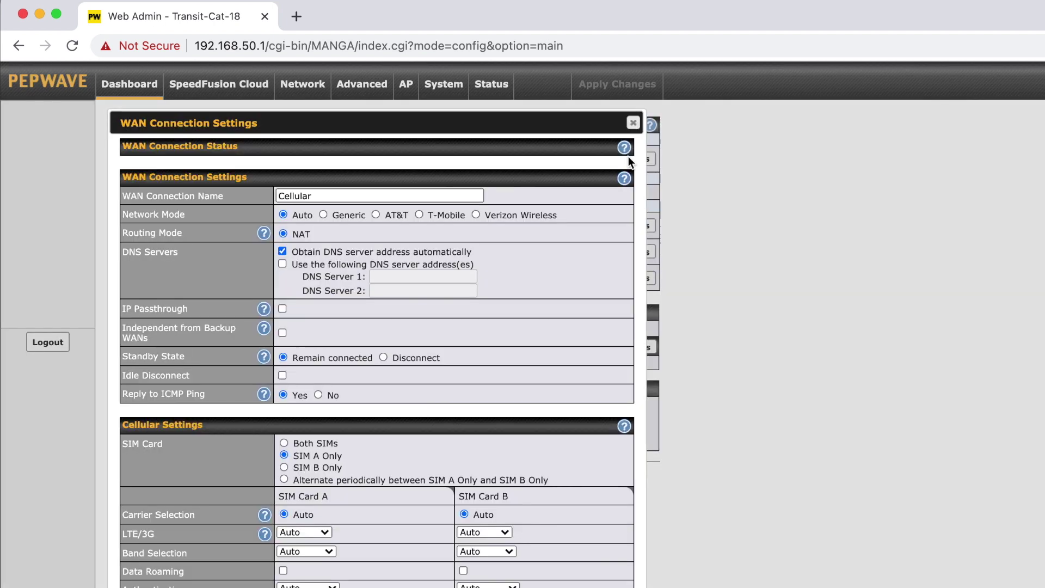
scroll(482, 368, "down", 5)
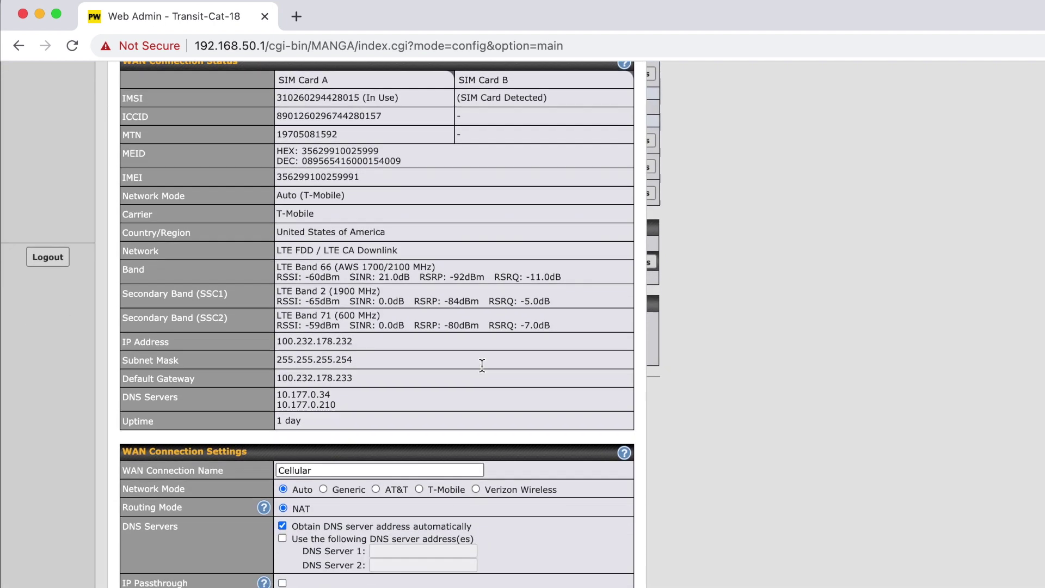
scroll(482, 364, "down", 5)
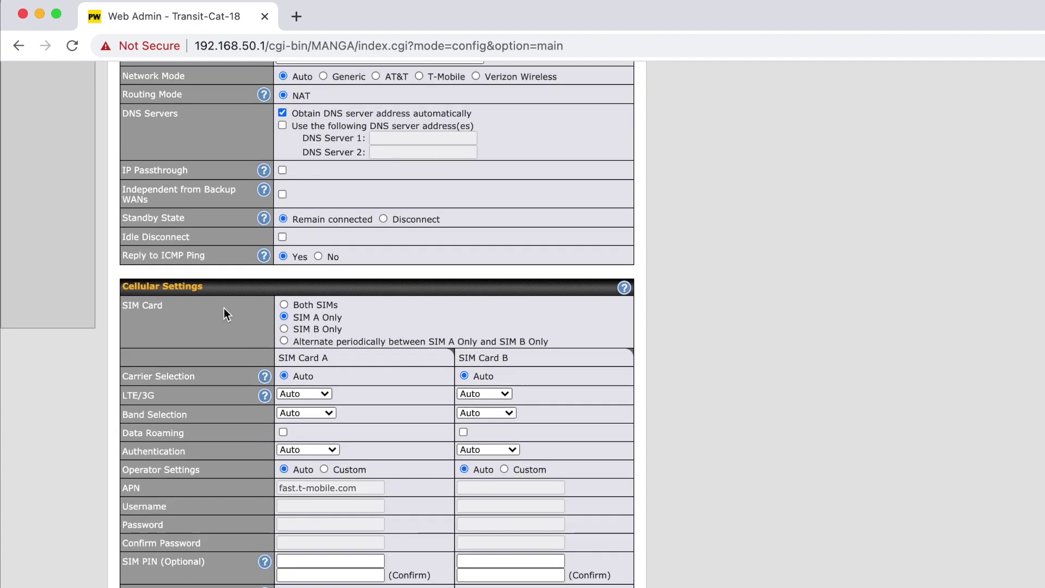
scroll(224, 309, "down", 2)
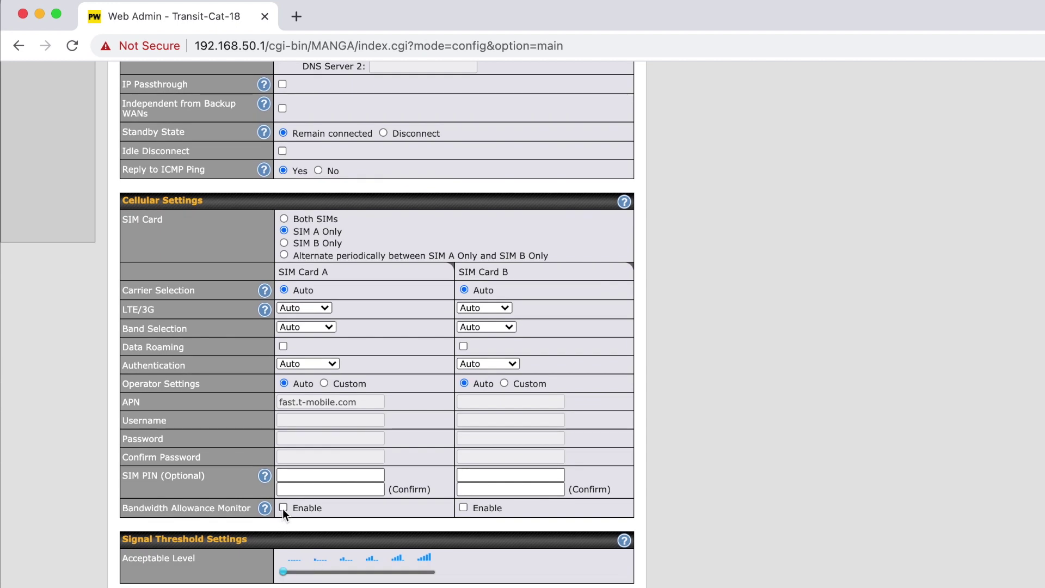
left_click(282, 508)
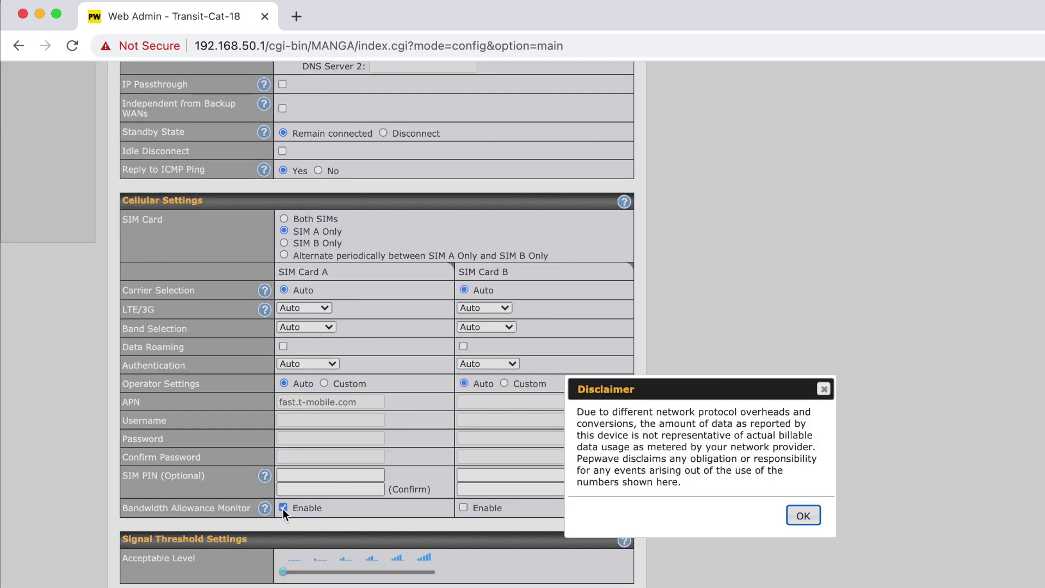
left_click(804, 515)
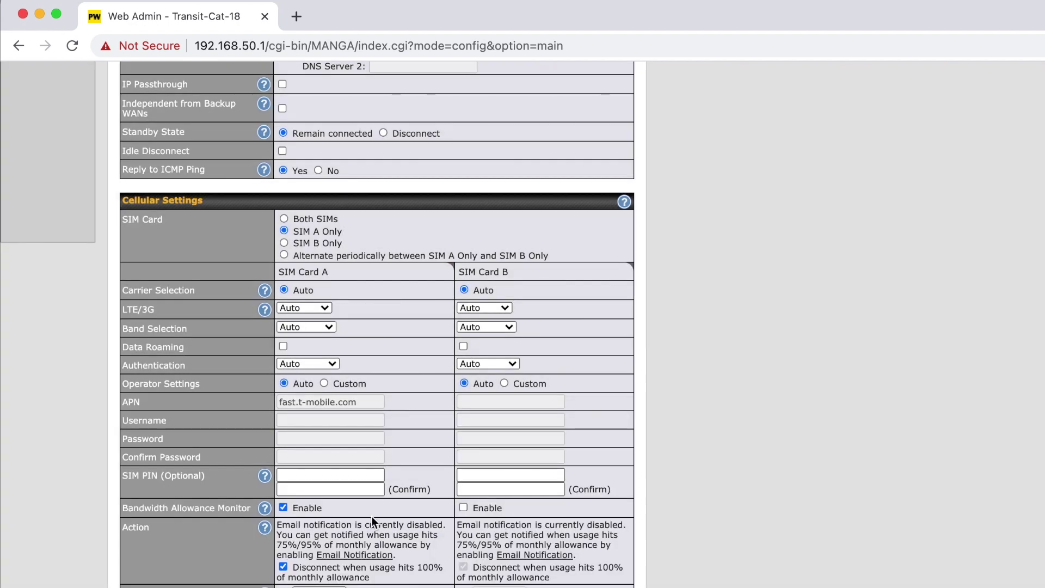
scroll(349, 517, "down", 2)
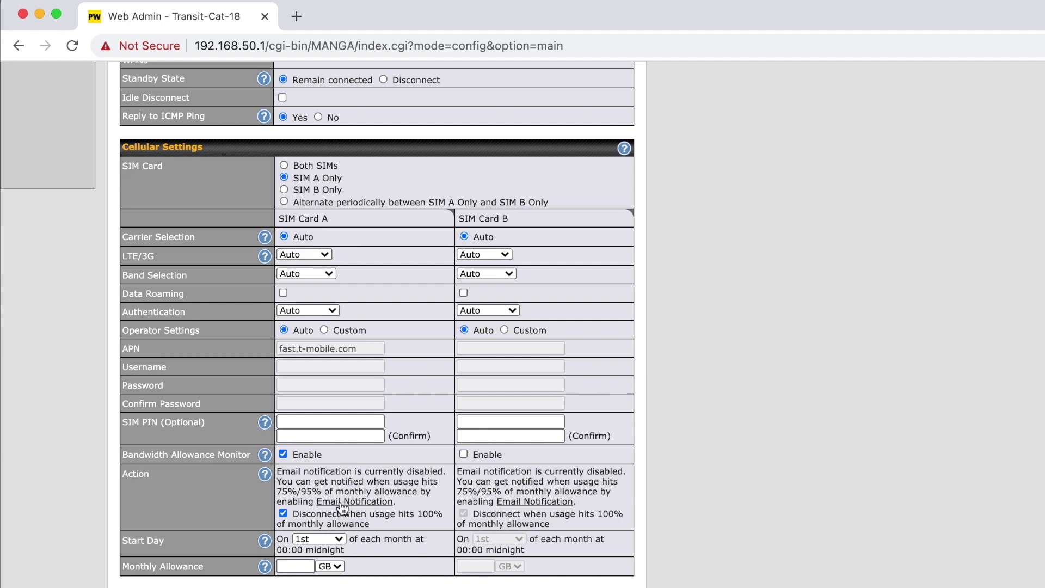
Step: Give SIM Card A a cycle start day of the 20th and a 100 GB monthly allowance, then save and apply
left_click(335, 538)
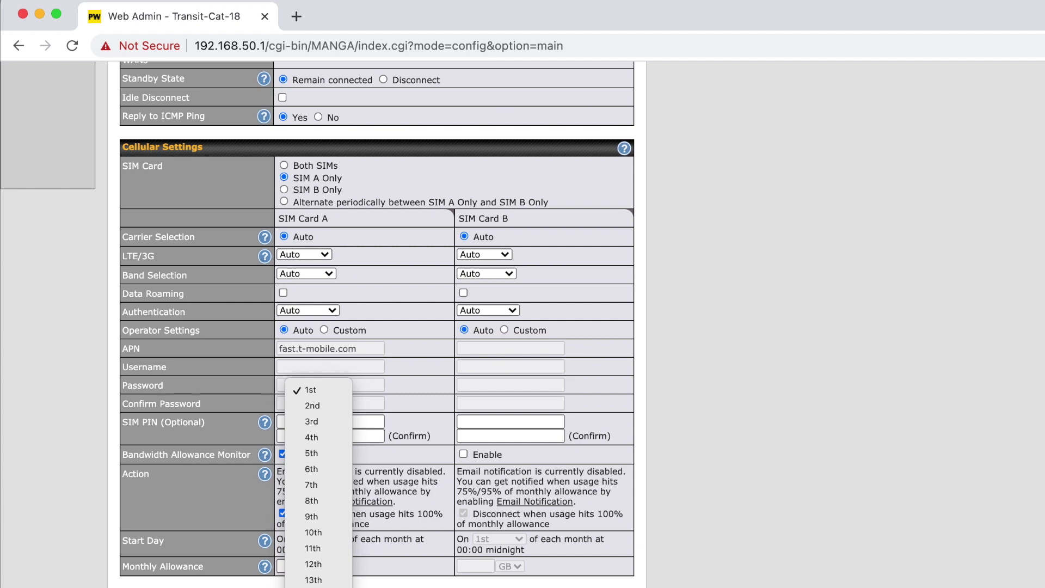
key("2")
key("0")
key("Return")
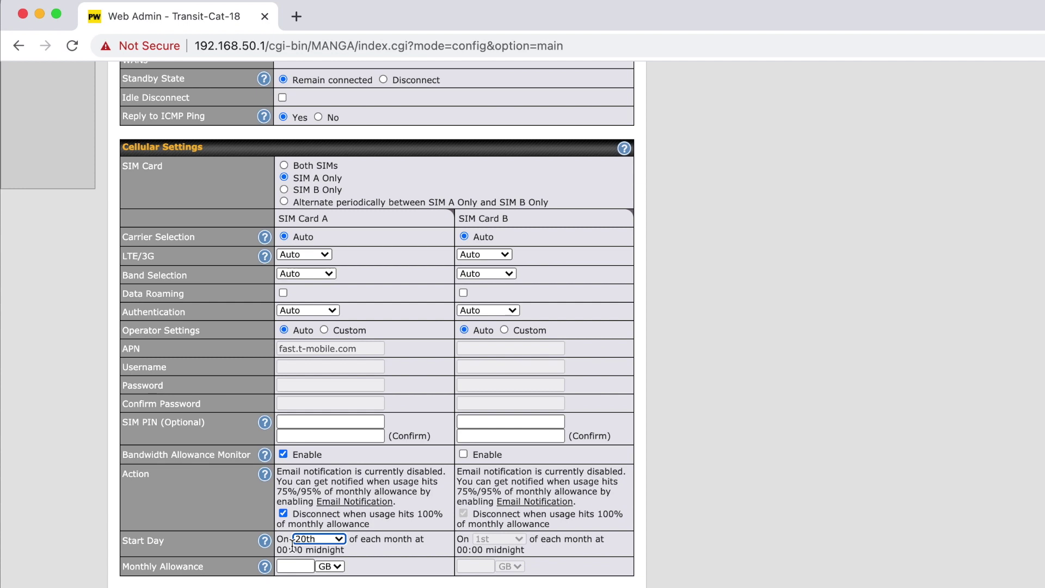
left_click(289, 567)
type("100")
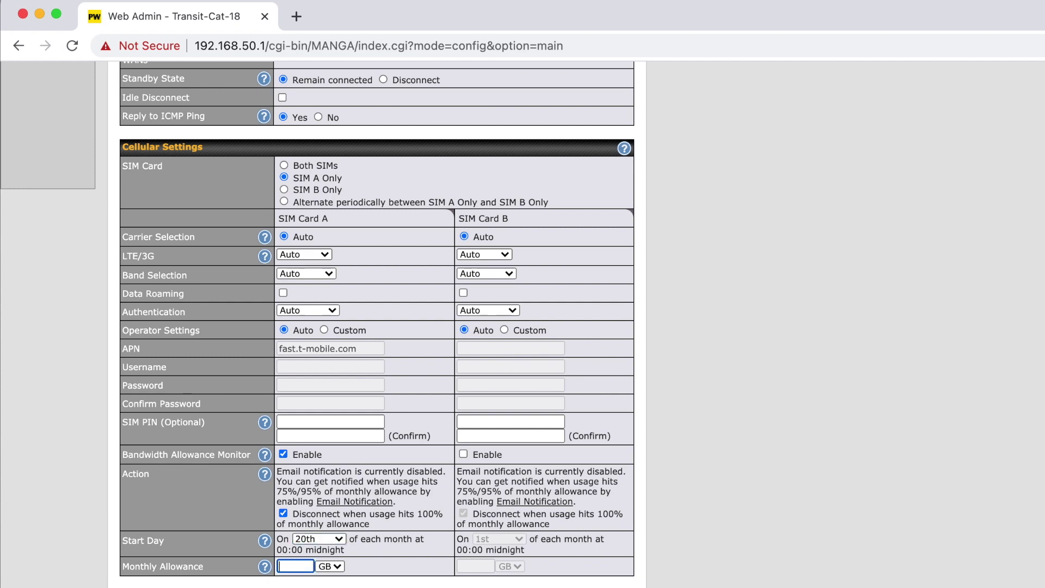
scroll(392, 578, "down", 3)
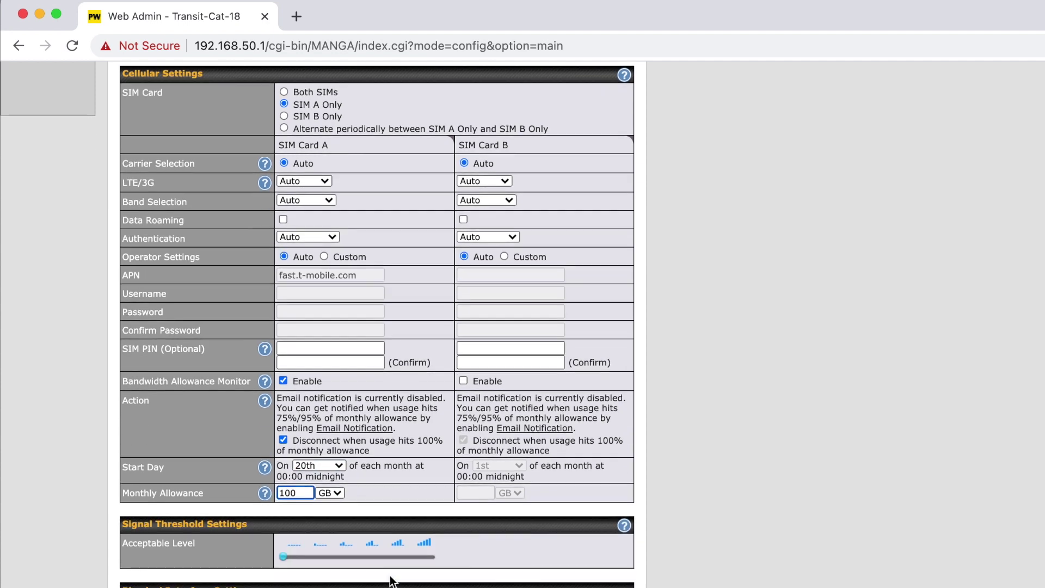
left_click(402, 579)
scroll(402, 579, "down", 1)
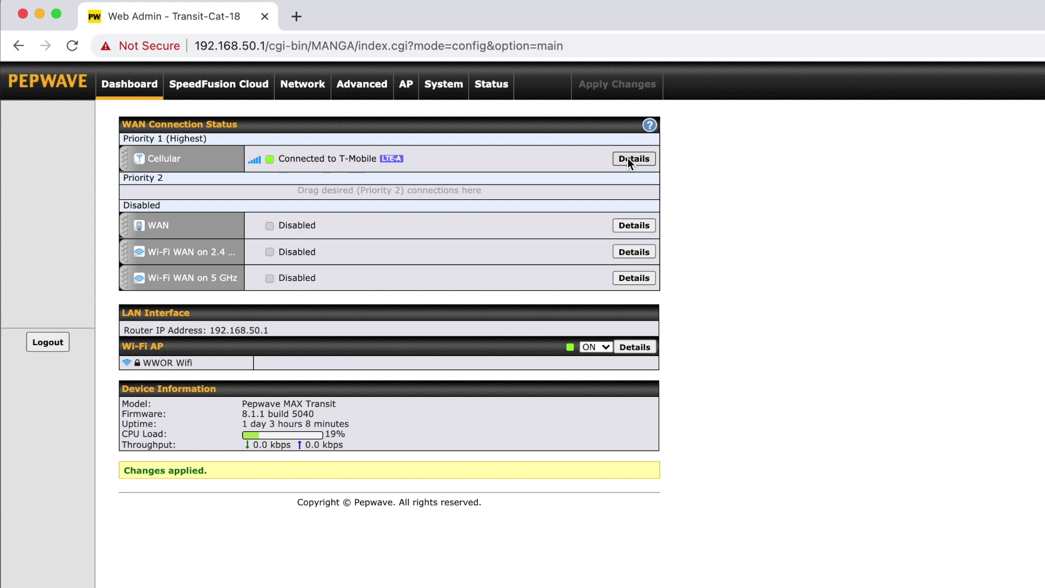
Step: Show the Status Monthly usage report by Billing Cycle for Cellular - SIM A, starting 2021-02-20
left_click(493, 93)
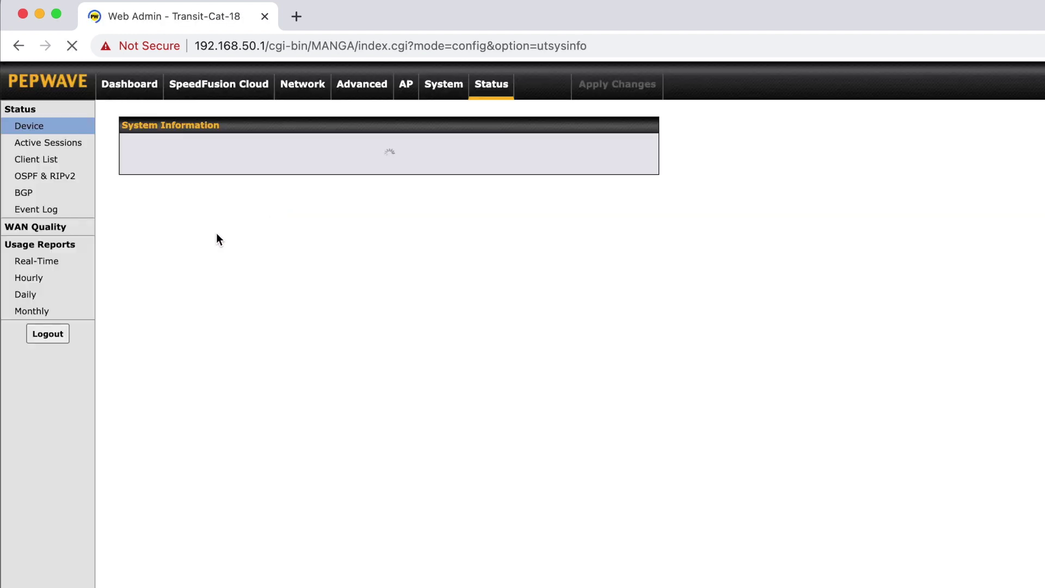
left_click(55, 313)
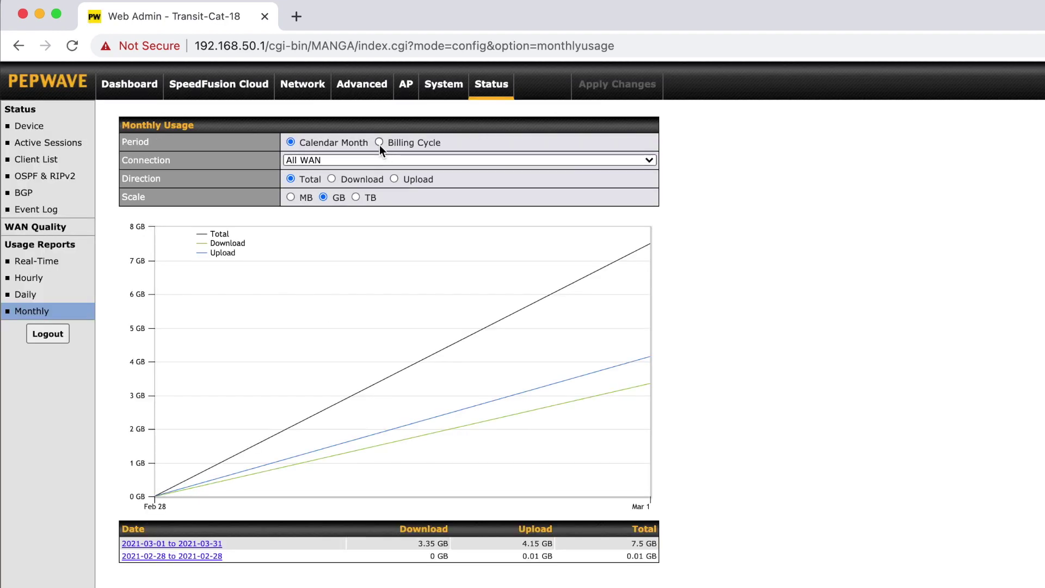
left_click(380, 143)
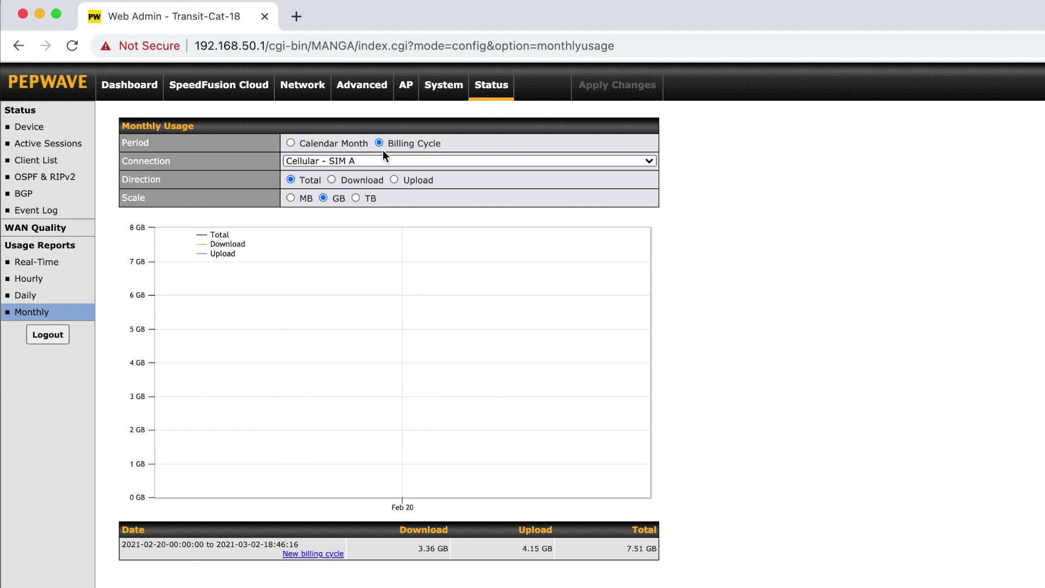
left_click(374, 162)
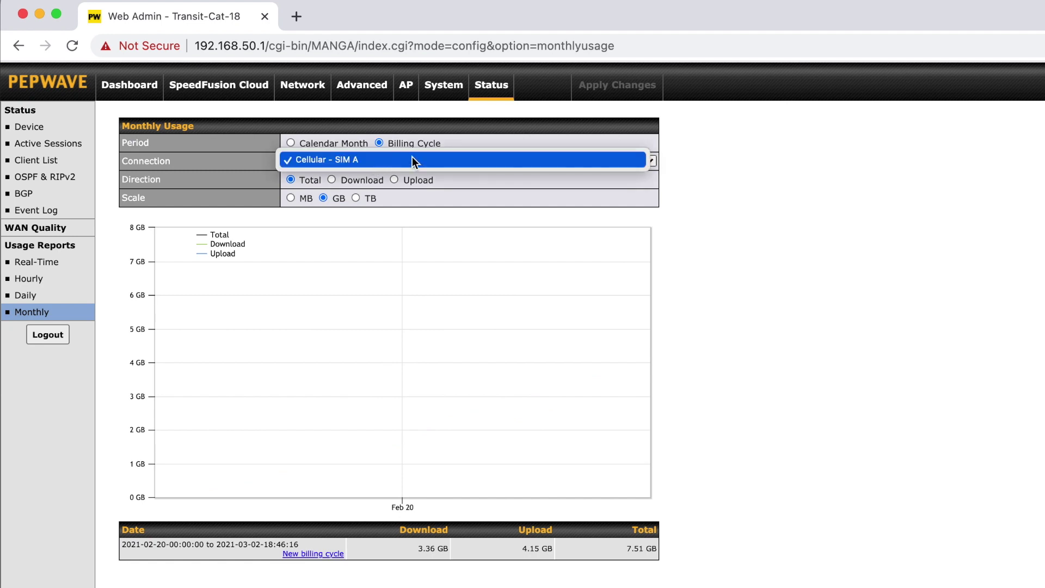
left_click(514, 124)
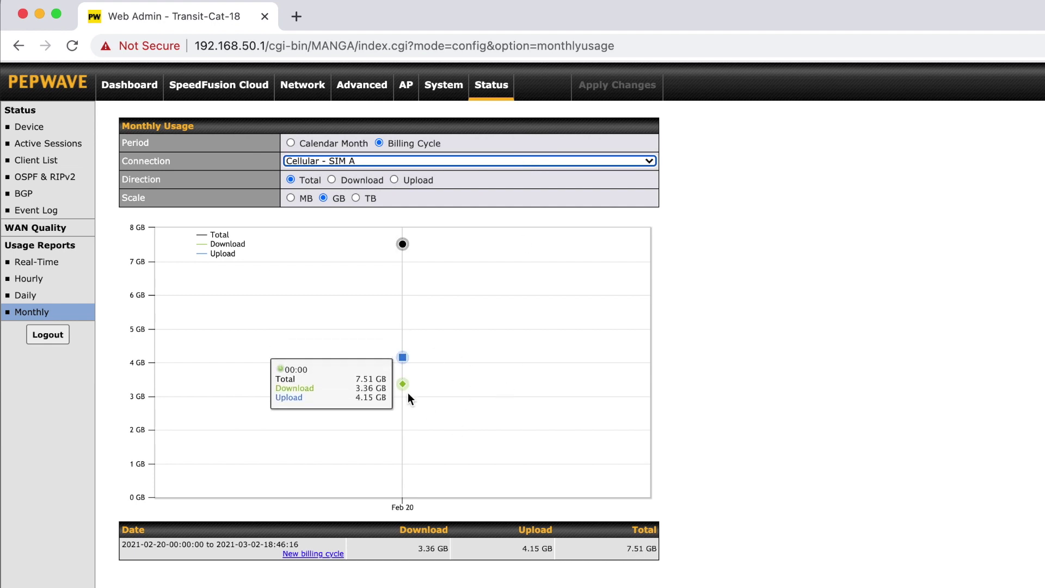